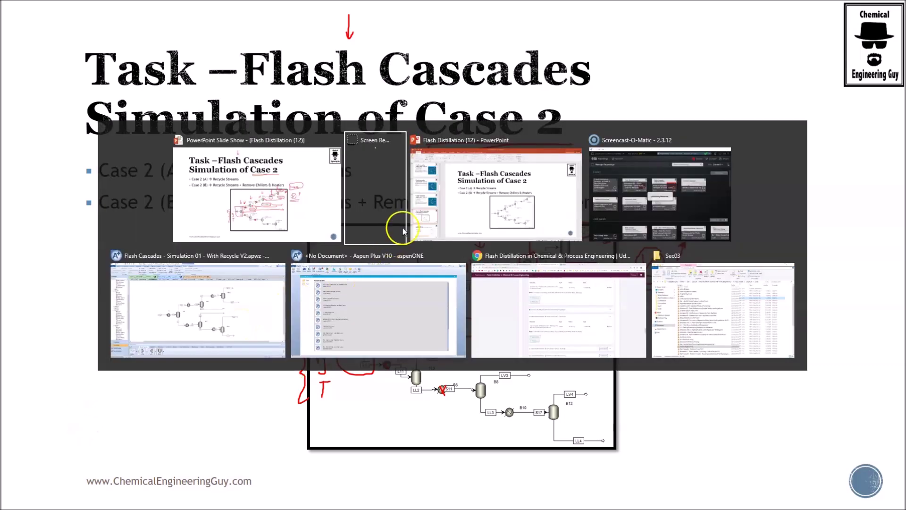
# - Switch to the Aspen Plus flash cascade file, run the simulation and return to the main flowsheet
pyautogui.click(257, 297)
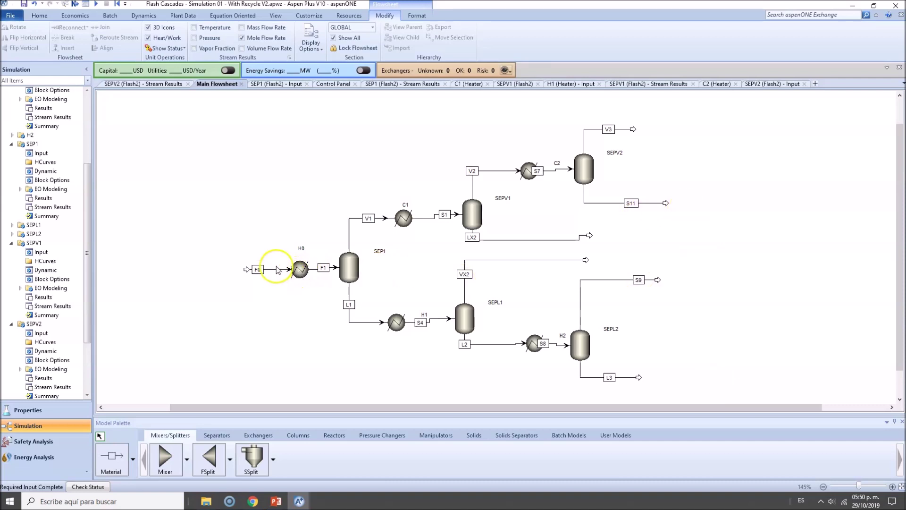
pyautogui.click(75, 4)
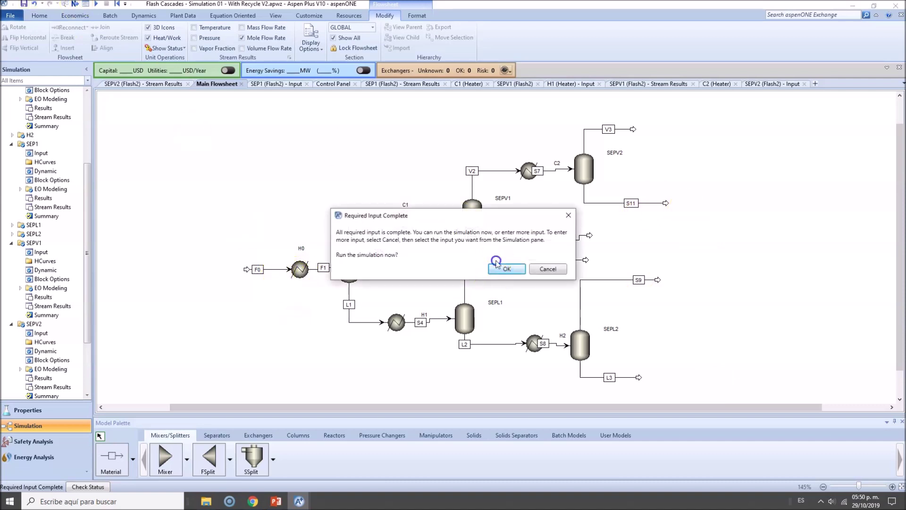
pyautogui.click(496, 268)
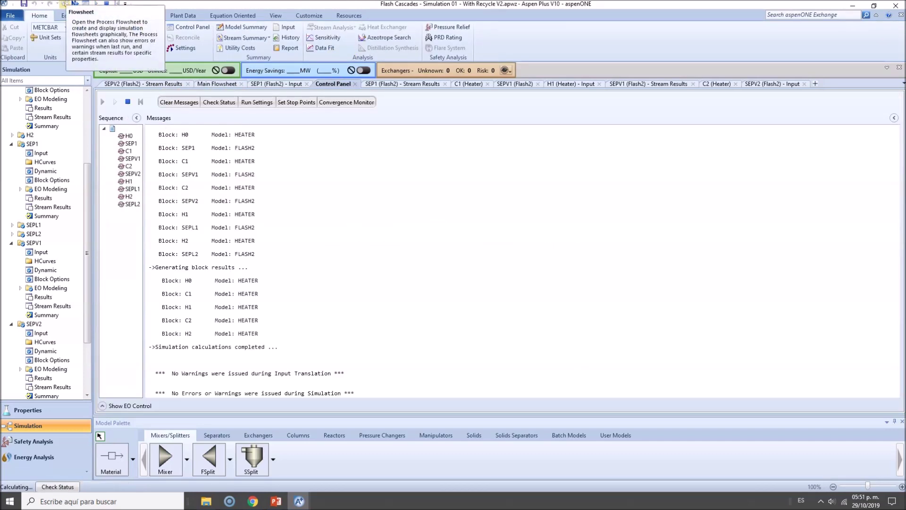
pyautogui.click(217, 83)
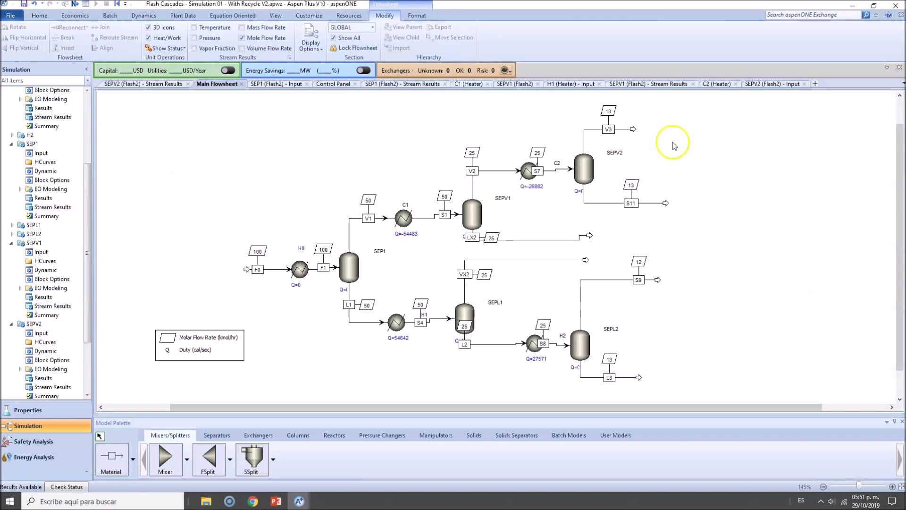
# - Open the stream results of SEPV2 and examine the mole flow and benzene mole fraction of vapor stream V3
pyautogui.click(609, 111)
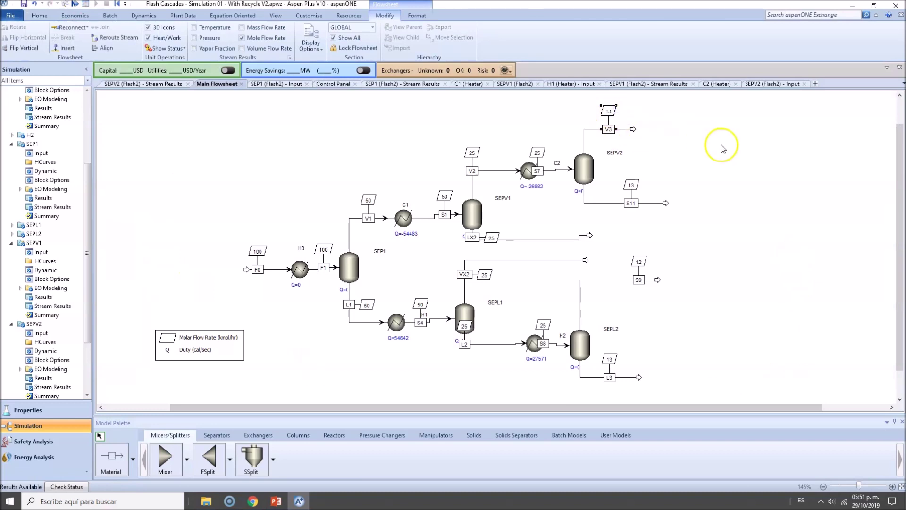
pyautogui.click(708, 182)
pyautogui.rightClick(591, 182)
pyautogui.click(628, 204)
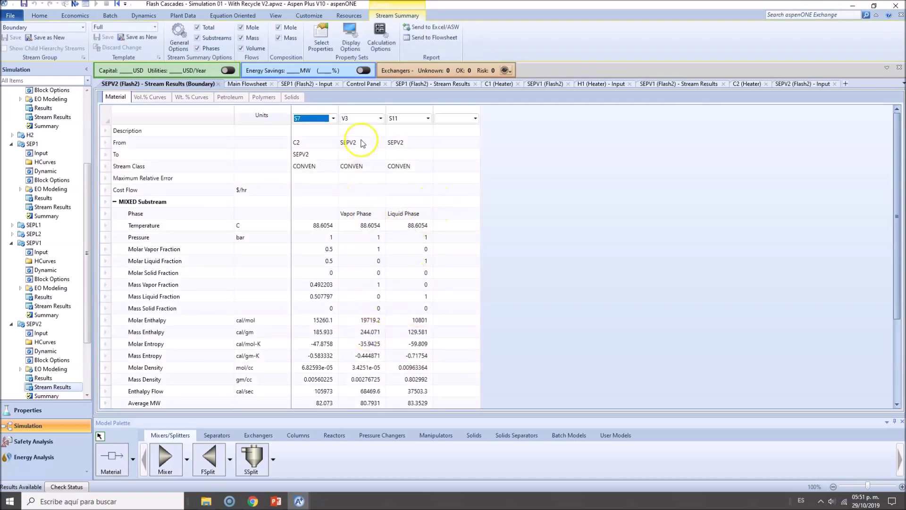
pyautogui.click(366, 111)
pyautogui.scroll(-3, 377, 189)
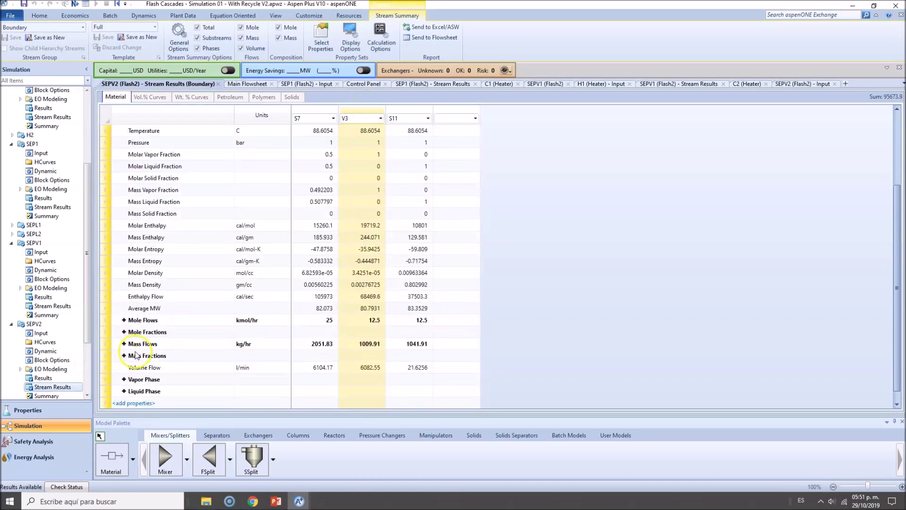
pyautogui.click(123, 331)
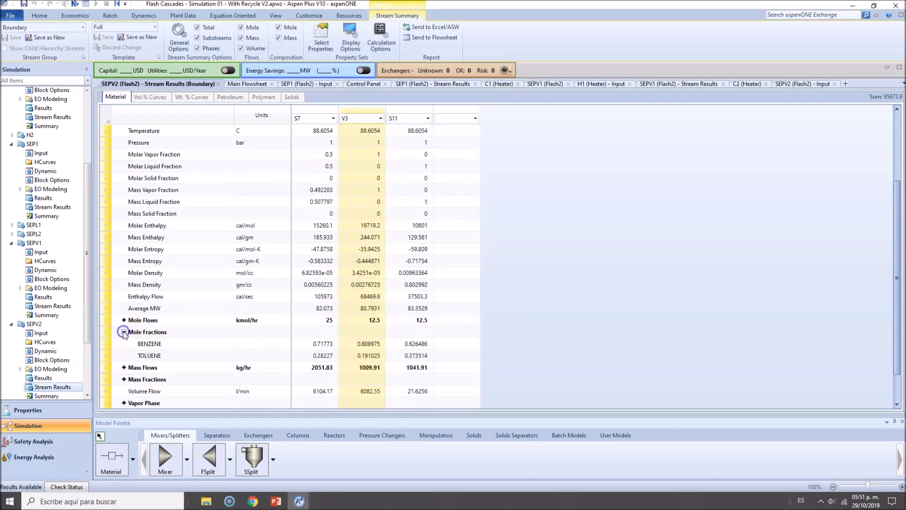
pyautogui.click(375, 346)
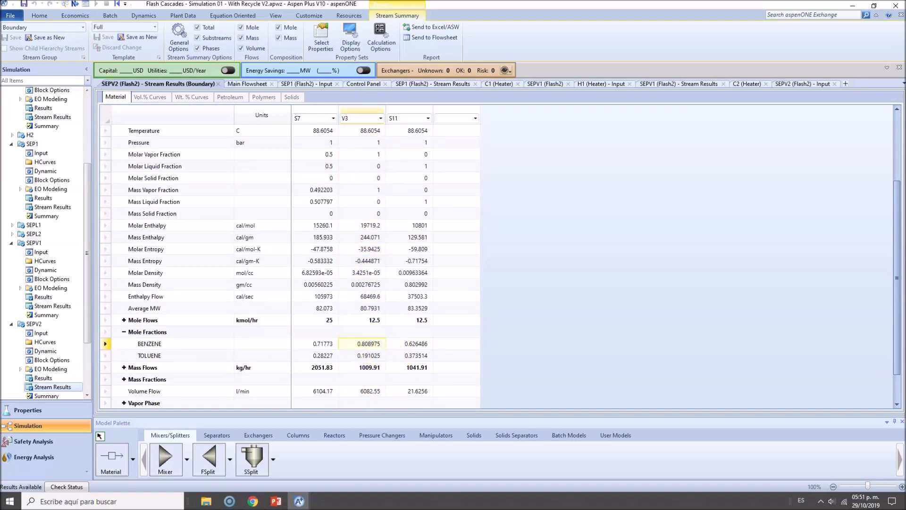
pyautogui.click(368, 321)
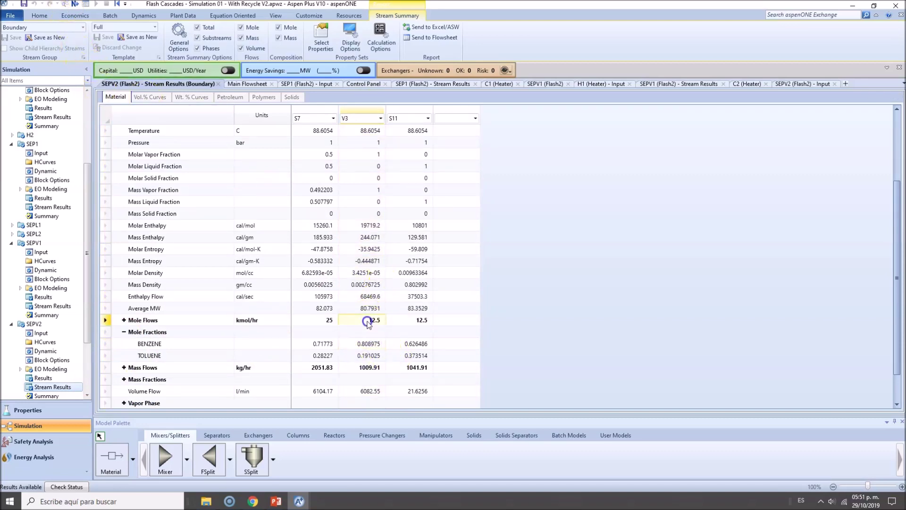
# - Return to the main flowsheet and check the heat duties of coolers C2 and C1
pyautogui.click(247, 84)
pyautogui.click(684, 278)
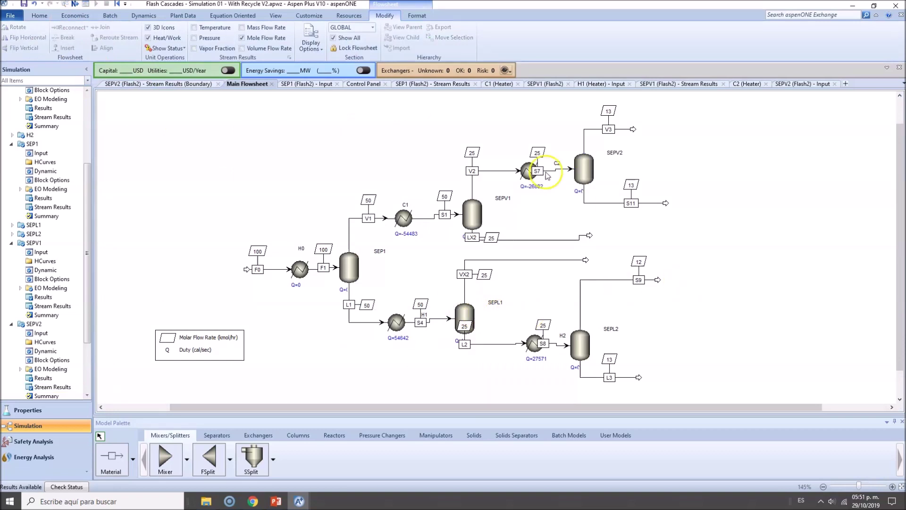
pyautogui.click(536, 188)
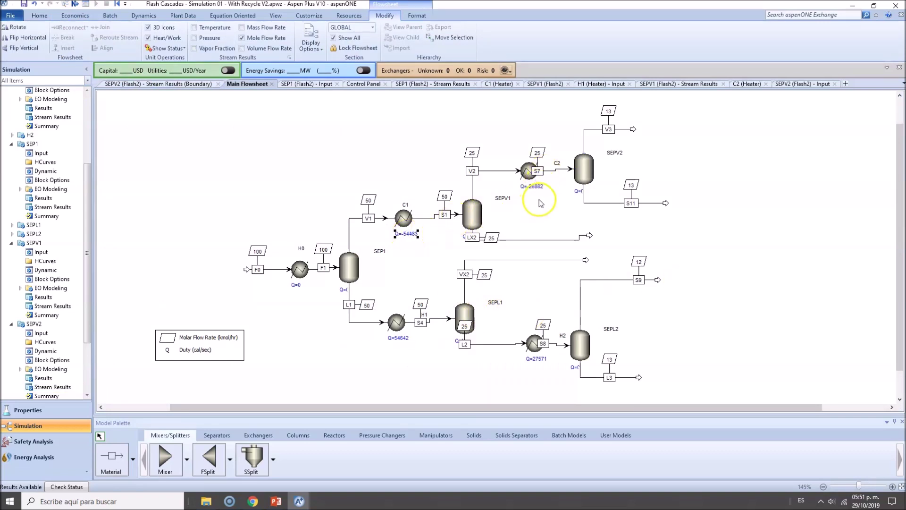
pyautogui.click(413, 233)
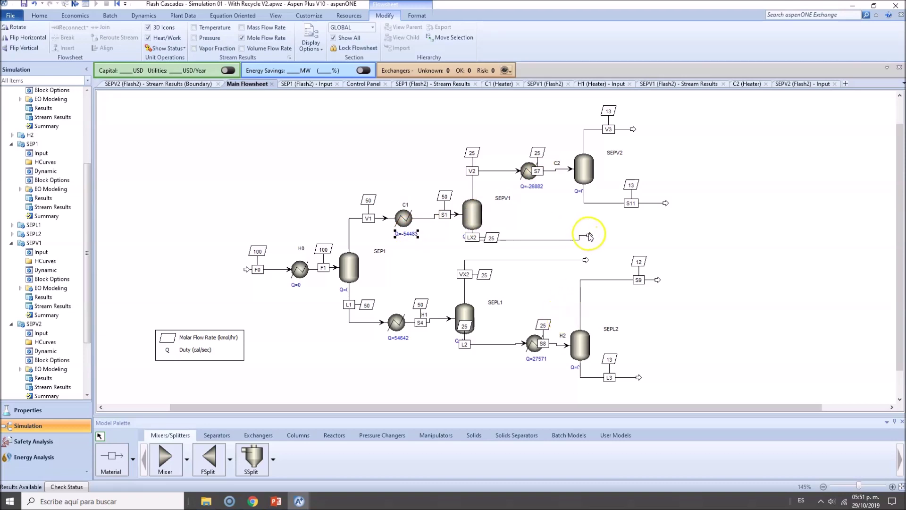
# - Reconnect streams LX2 and VX2 as recycle feeds into separator SEP1 and tidy their routing
pyautogui.moveTo(589, 236); pyautogui.dragTo(378, 261)
pyautogui.moveTo(585, 259); pyautogui.dragTo(368, 277)
pyautogui.click(444, 241)
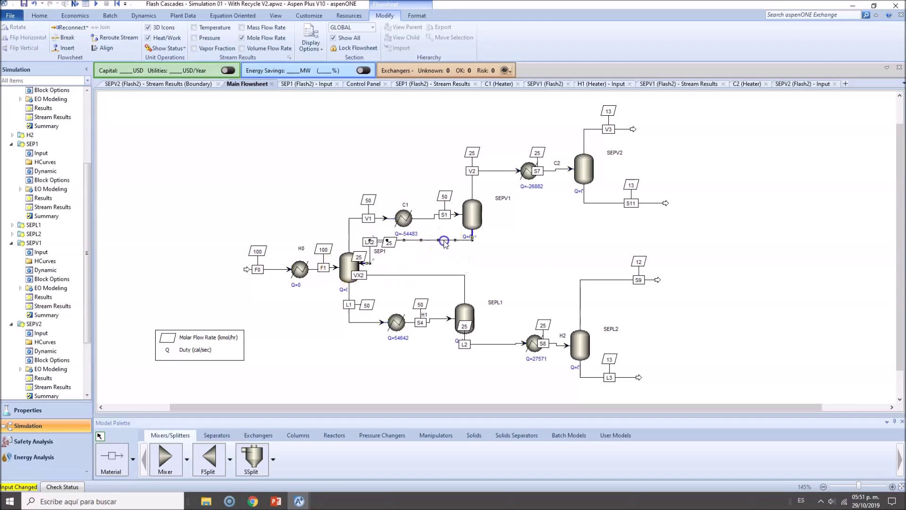
pyautogui.moveTo(444, 241)
pyautogui.mouseDown()
pyautogui.moveTo(445, 259)
pyautogui.moveTo(456, 240)
pyautogui.mouseUp()
pyautogui.click(512, 259)
pyautogui.moveTo(455, 340); pyautogui.dragTo(441, 343)
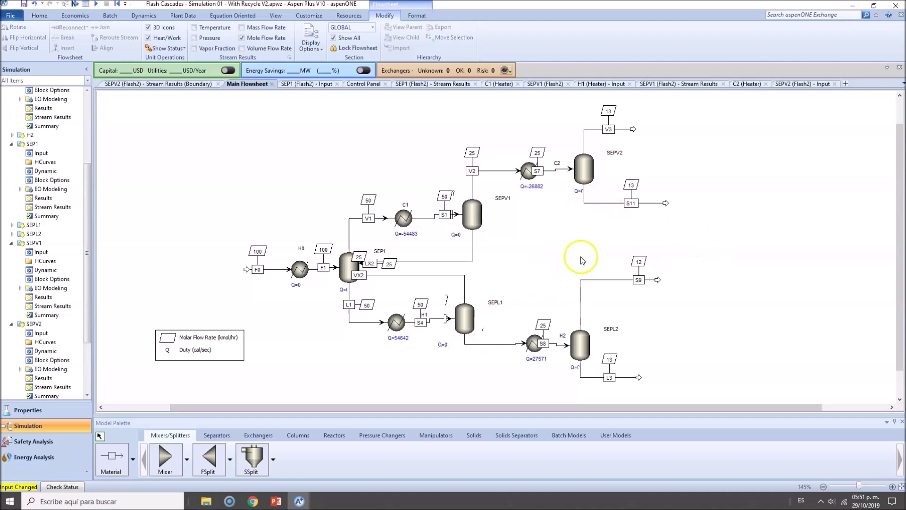
# - Run the simulation with the LX2 and VX2 recycles and check the duties of coolers C1 and C2 on the flowsheet
pyautogui.click(74, 4)
pyautogui.click(506, 270)
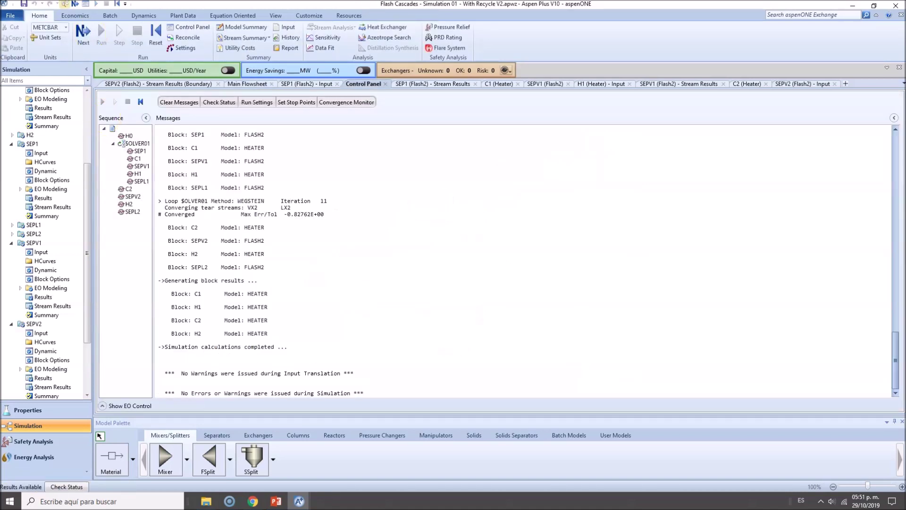
pyautogui.click(667, 208)
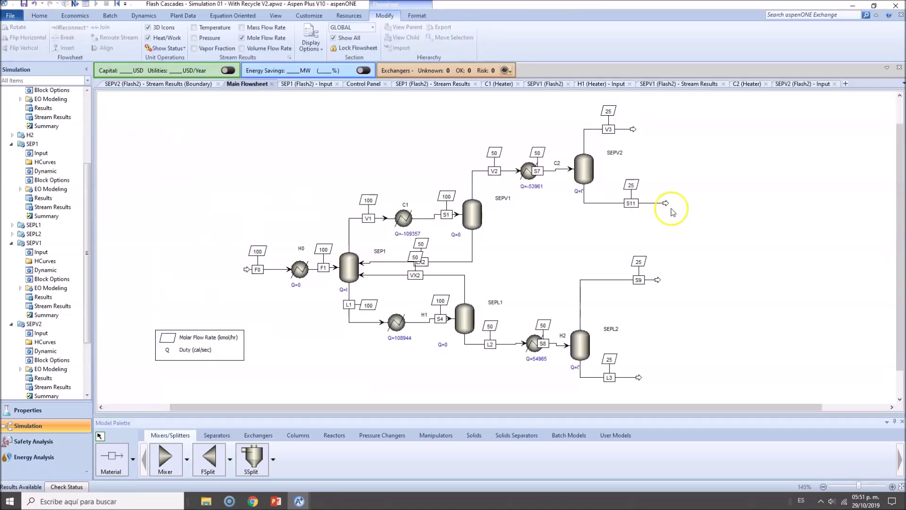
pyautogui.click(415, 232)
pyautogui.click(537, 185)
pyautogui.click(565, 224)
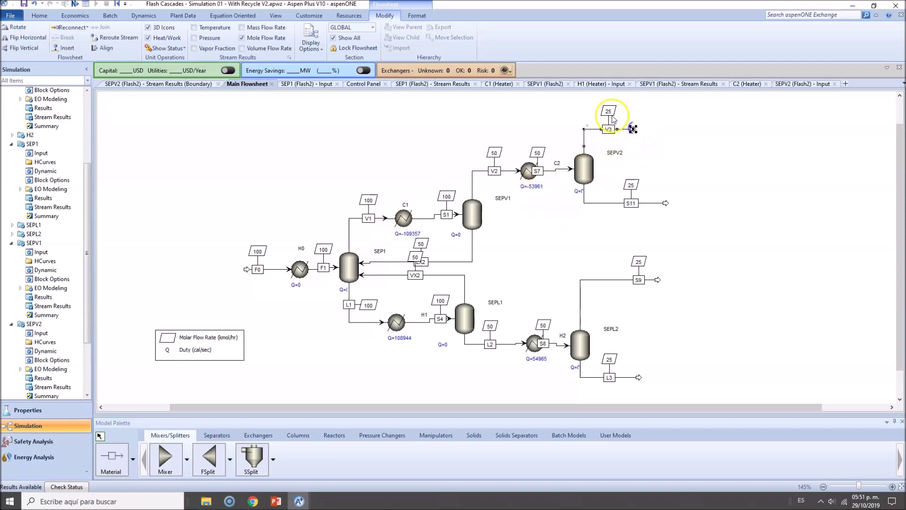
# - Open SEPV2's stream results for the recycle case and examine the benzene mole fraction in V3
pyautogui.click(664, 203)
pyautogui.click(583, 171)
pyautogui.rightClick(584, 172)
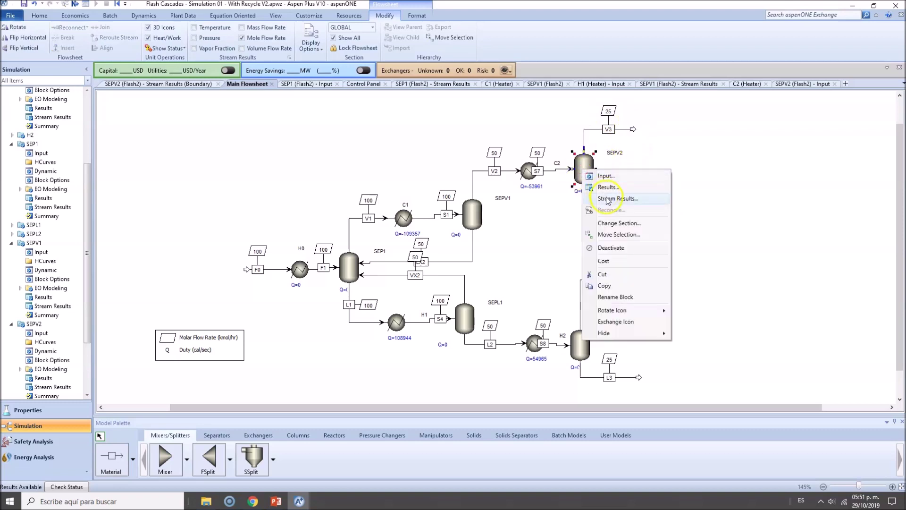
pyautogui.click(642, 199)
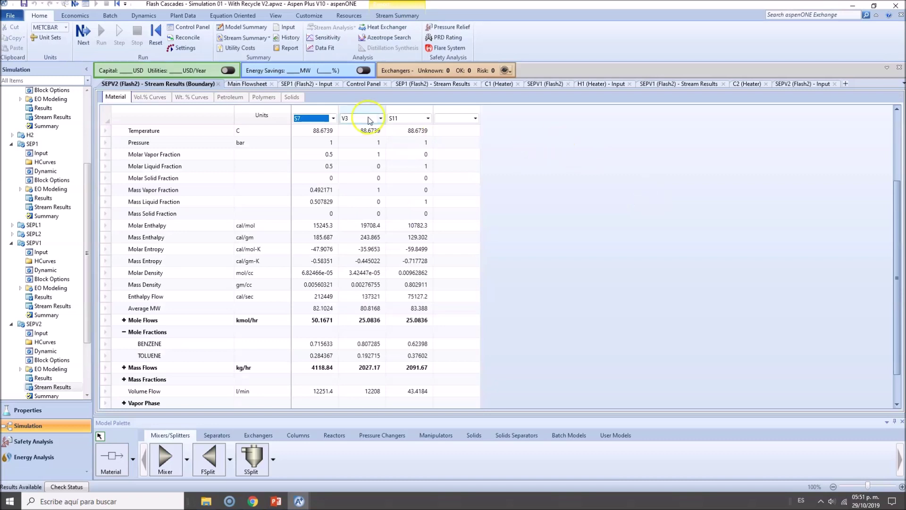
pyautogui.click(360, 110)
pyautogui.scroll(-1, 364, 205)
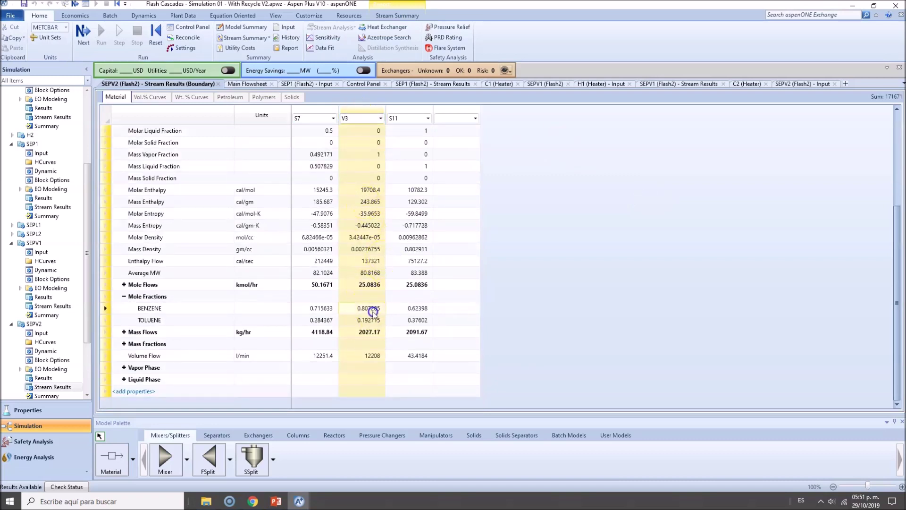
pyautogui.click(372, 309)
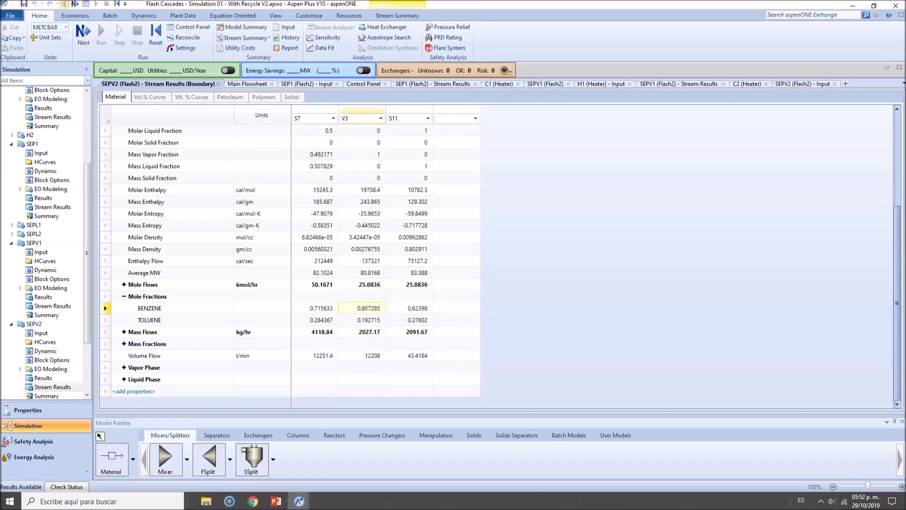
# - On the main flowsheet, reconnect SEPV2's liquid stream S11 as a recycle feed into SEPV1 and shift its label clear of the separator
pyautogui.click(247, 84)
pyautogui.click(700, 214)
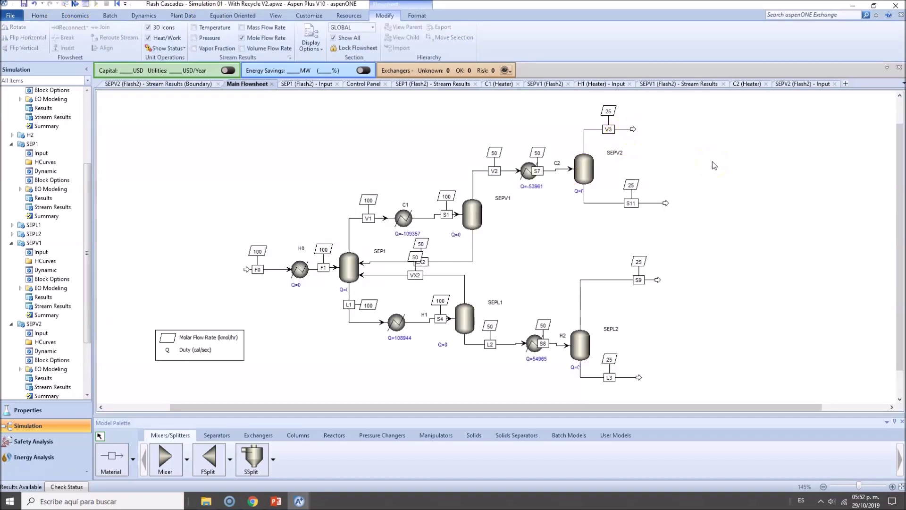
pyautogui.click(473, 240)
pyautogui.click(465, 288)
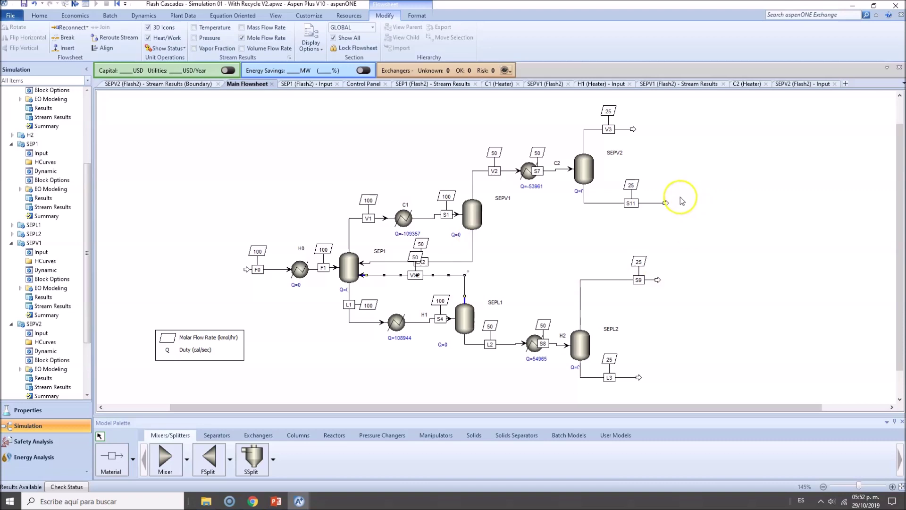
pyautogui.click(666, 204)
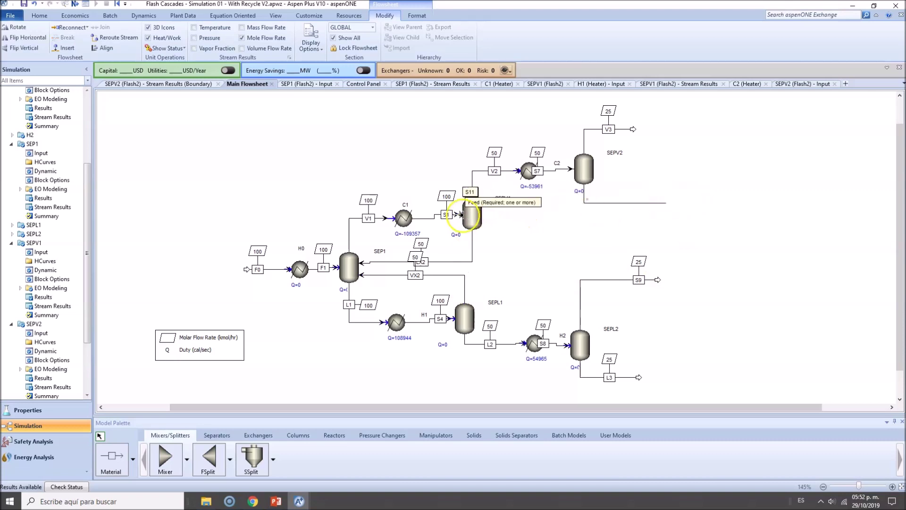
pyautogui.click(483, 215)
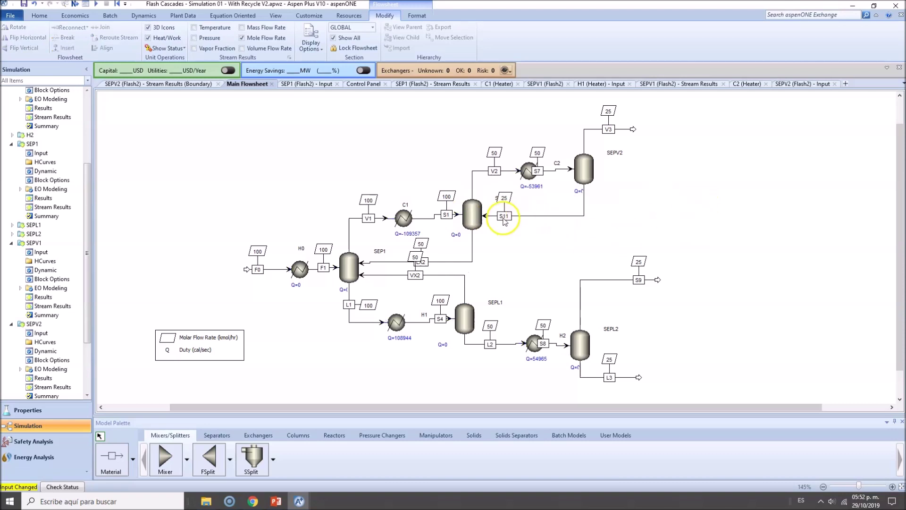
pyautogui.moveTo(503, 216); pyautogui.dragTo(521, 215)
pyautogui.click(524, 247)
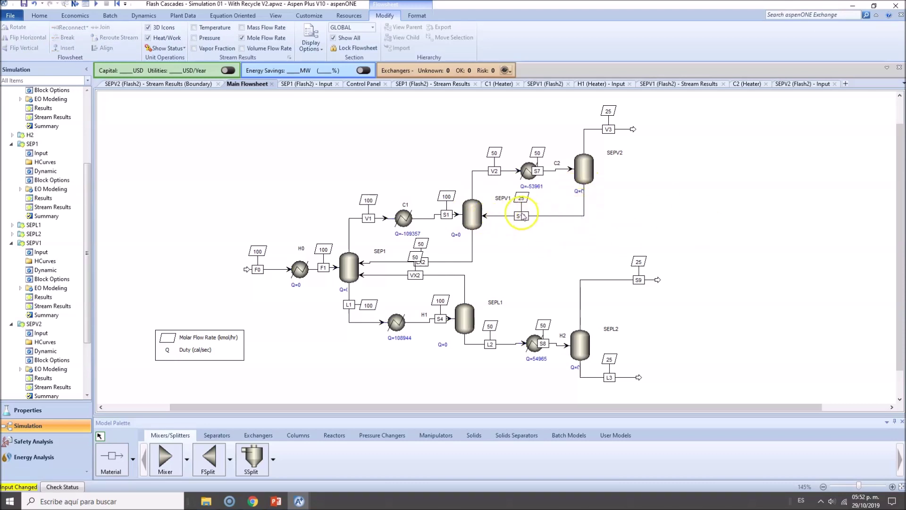
# - Run the simulation with the added S11 recycle and return to the main flowsheet
pyautogui.click(76, 4)
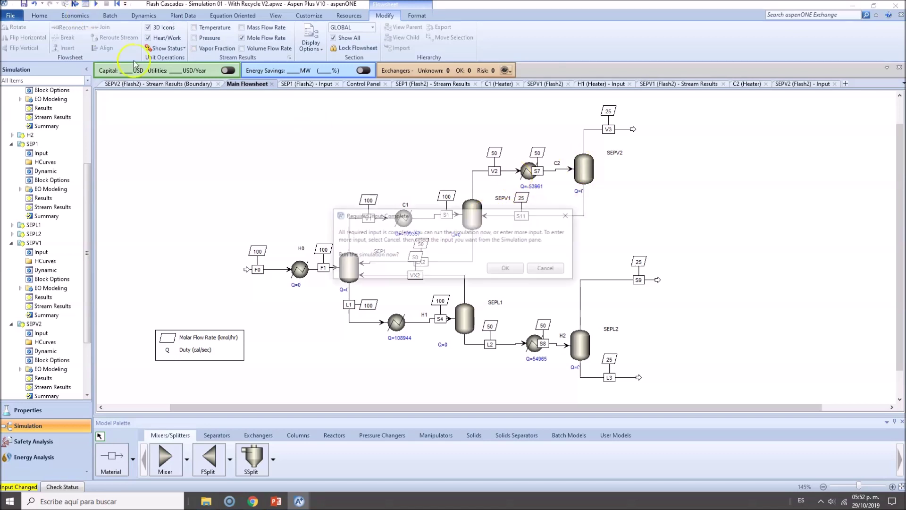
pyautogui.click(518, 269)
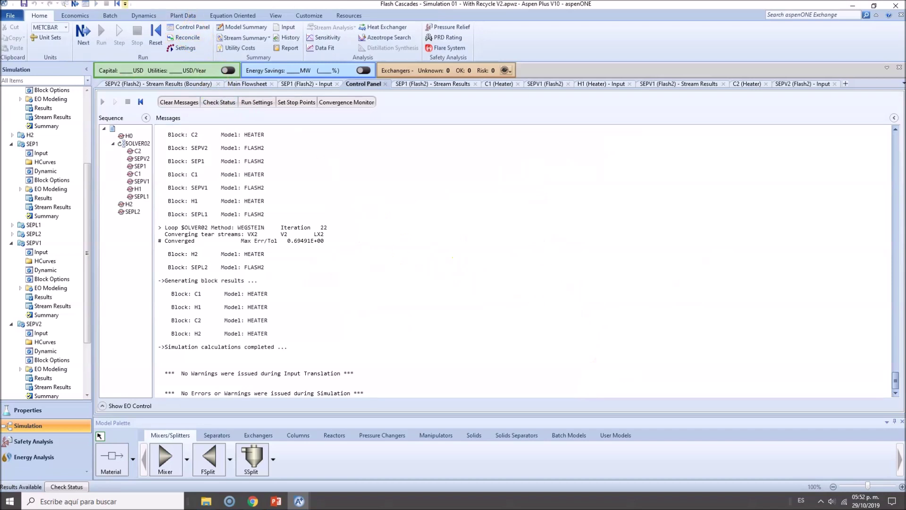
pyautogui.click(246, 84)
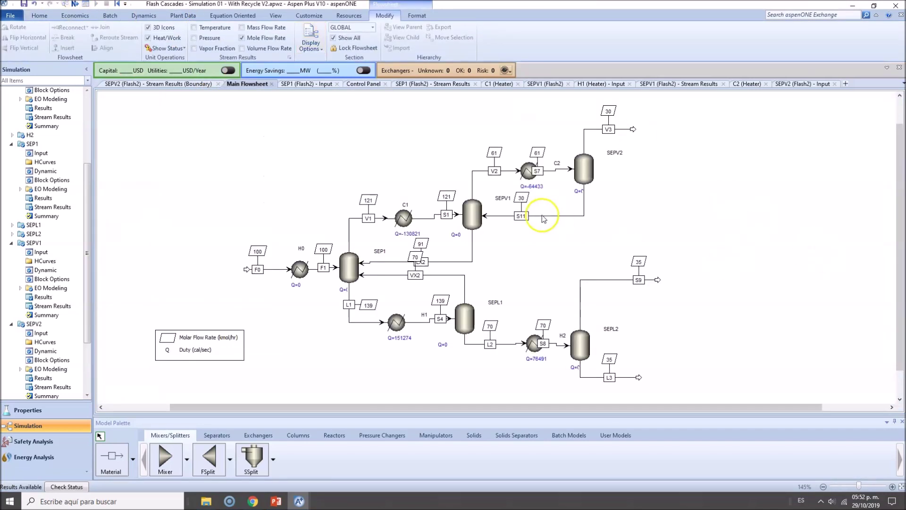
# - Compare the heat duties of coolers C2 and C1 on the flowsheet for the S11 recycle case
pyautogui.click(539, 189)
pyautogui.click(408, 234)
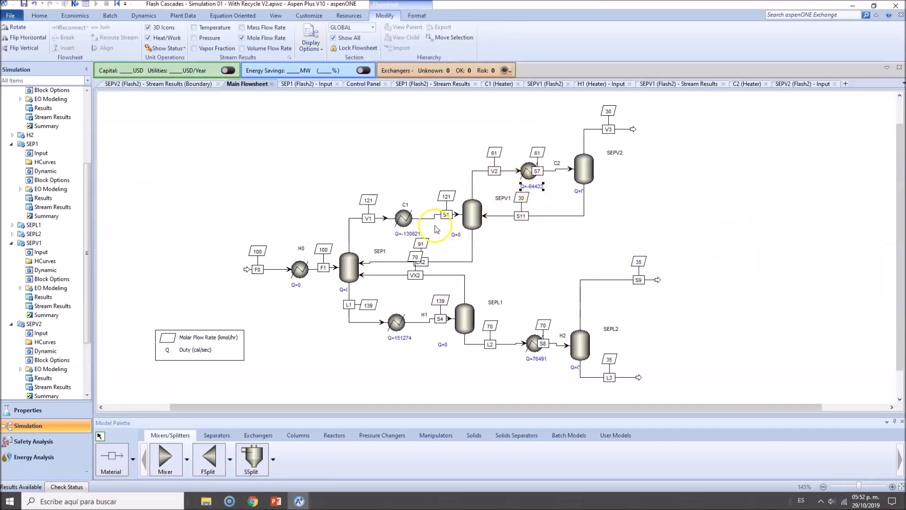
pyautogui.click(532, 188)
pyautogui.click(410, 236)
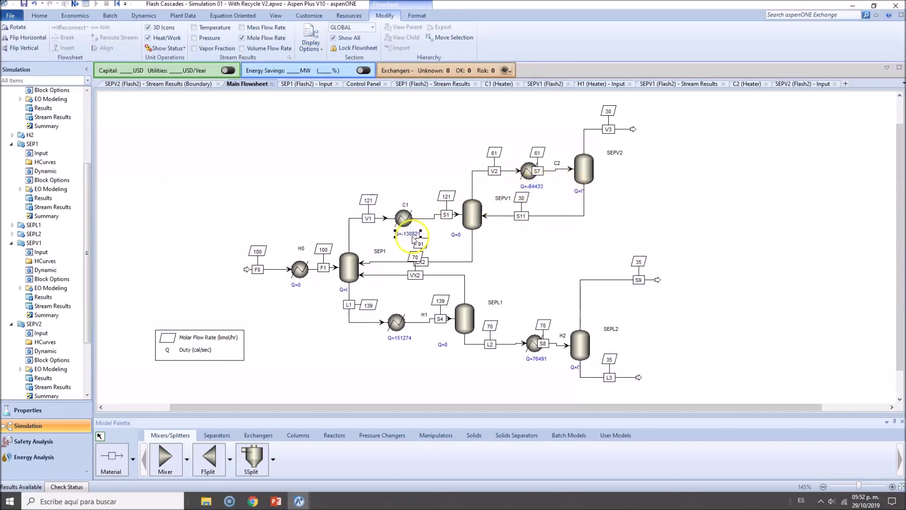
pyautogui.click(412, 238)
pyautogui.click(530, 189)
pyautogui.click(767, 252)
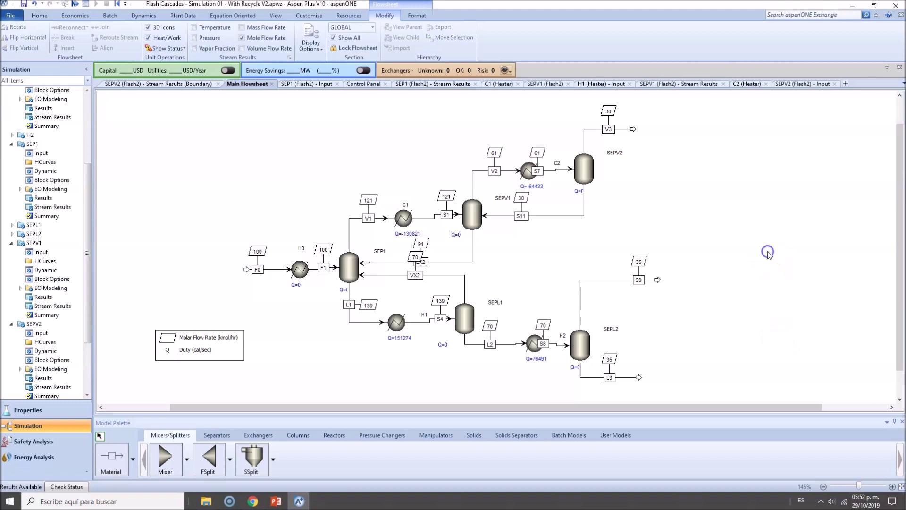
# - Check V3's molar flow on the flowsheet and open the stream results of SEPV2
pyautogui.click(609, 111)
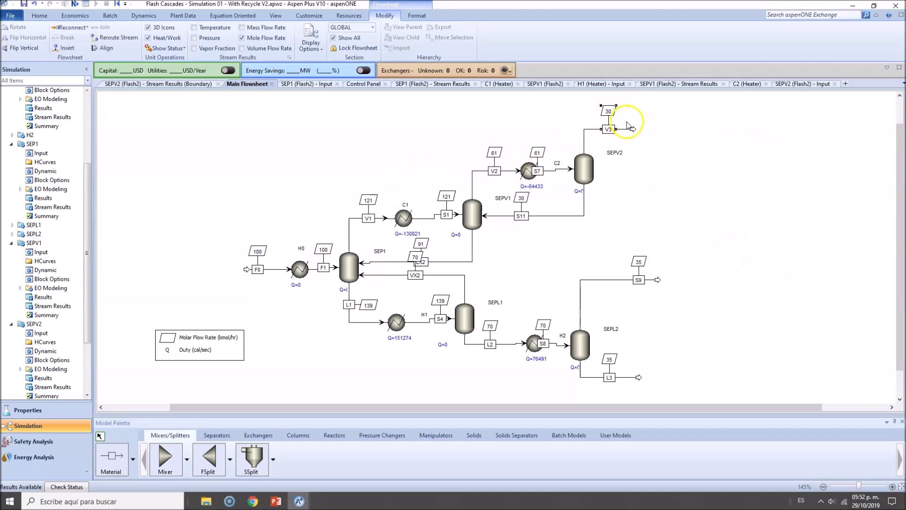
pyautogui.rightClick(586, 171)
pyautogui.click(628, 196)
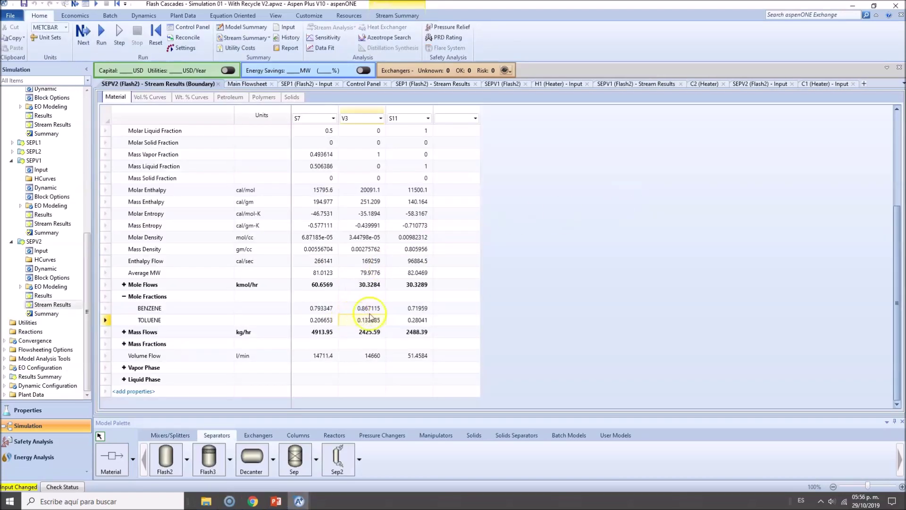
# - Check V3's benzene mole fraction and total mole flow in SEPV2's stream results, and return to the main flowsheet
pyautogui.click(370, 310)
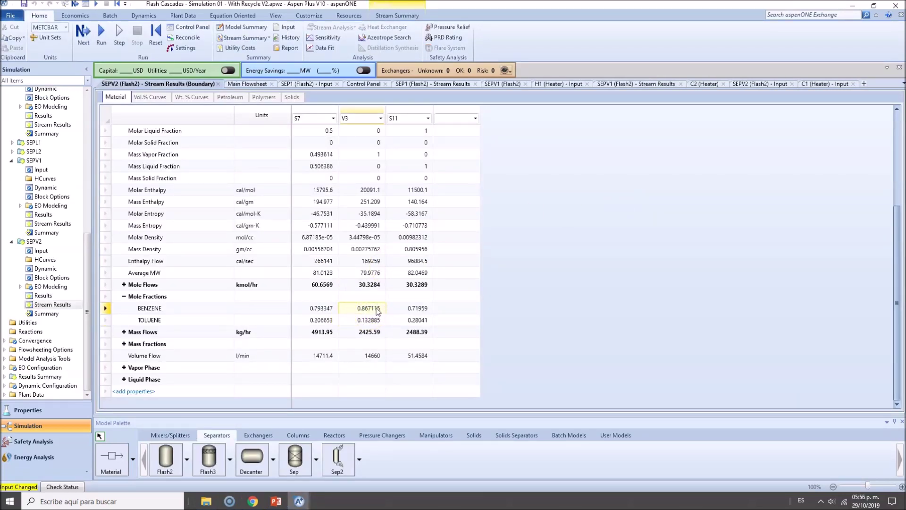
pyautogui.click(368, 285)
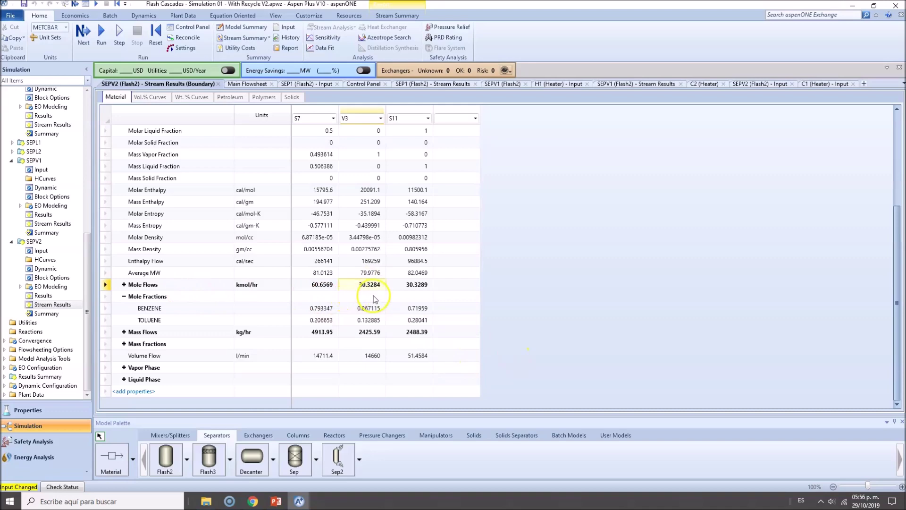
pyautogui.click(247, 83)
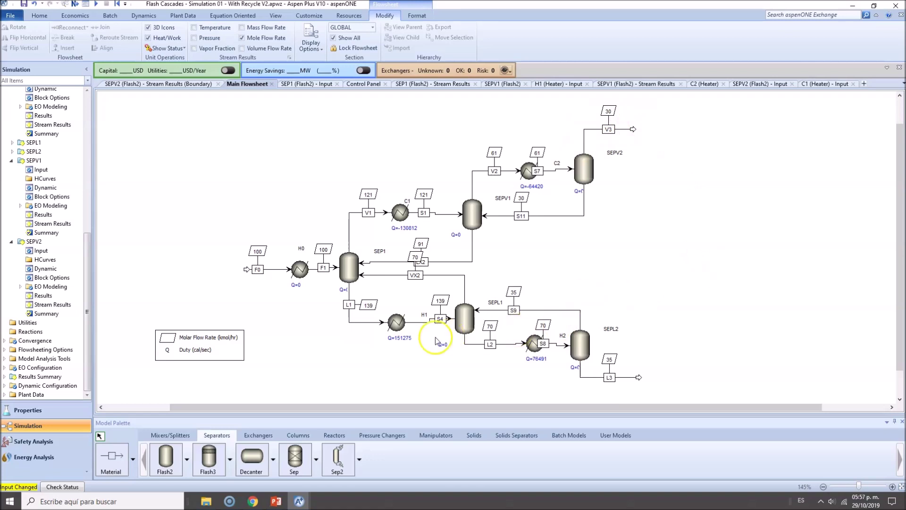
# - Examine the heat duties of cooler C1 and heater H1 and the S9 recycle stream from SEPL2 to SEPL1
pyautogui.click(643, 220)
pyautogui.click(401, 213)
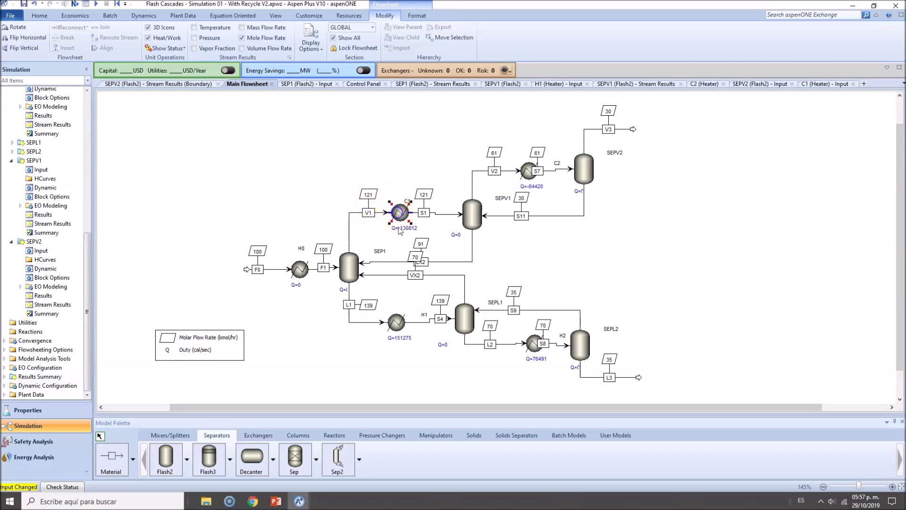
pyautogui.click(400, 320)
pyautogui.click(634, 287)
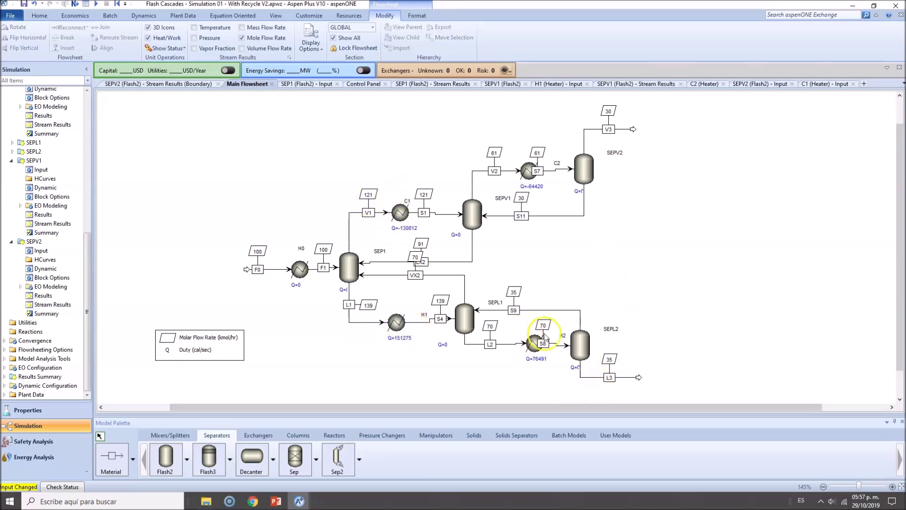
pyautogui.click(544, 311)
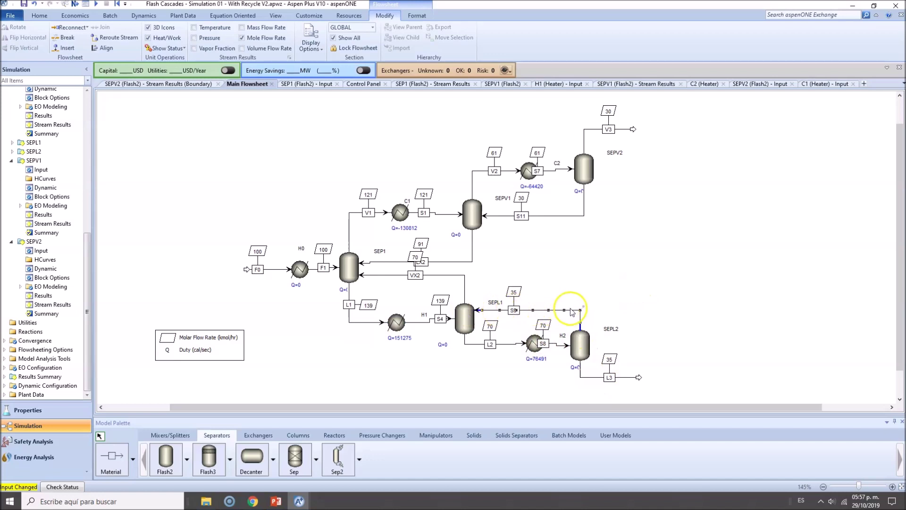
pyautogui.click(165, 458)
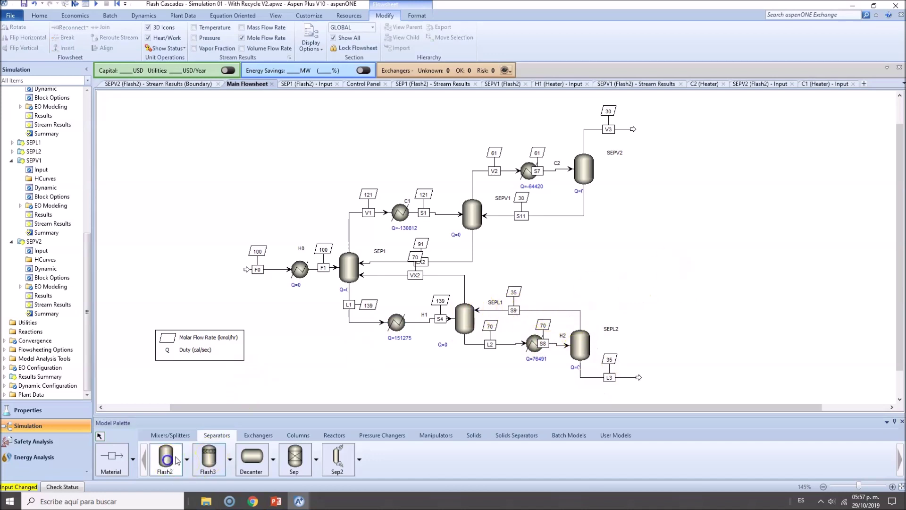
pyautogui.rightClick(664, 208)
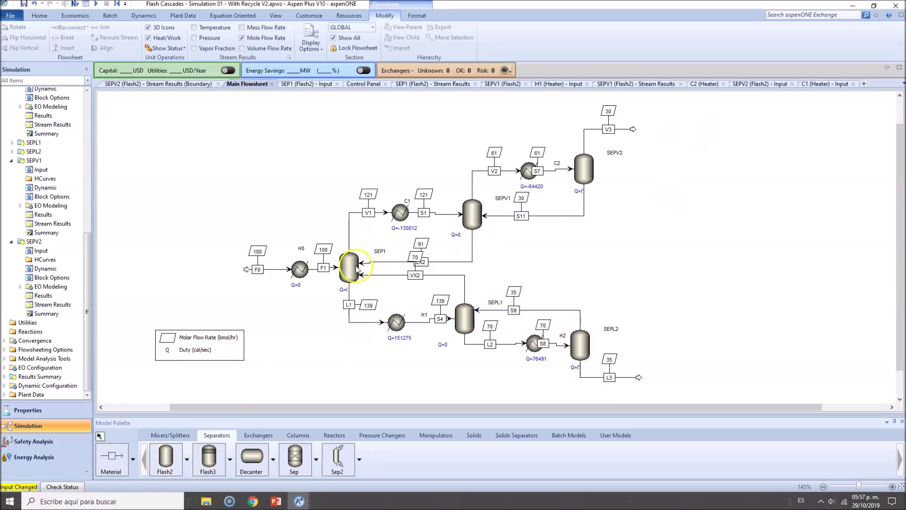
# - Review the vapor-side separation stages on the flowsheet from SEP1 through SEPV1 to SEPV2
pyautogui.click(351, 267)
pyautogui.click(466, 218)
pyautogui.click(581, 165)
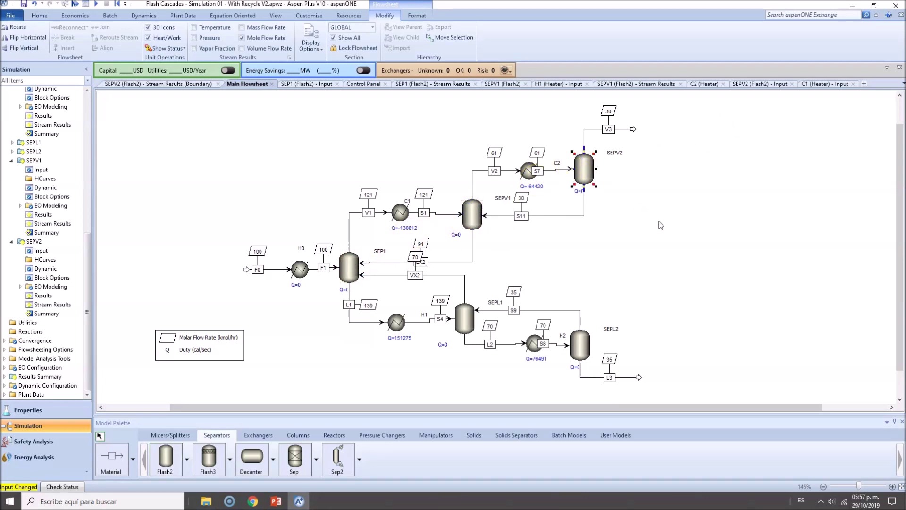
pyautogui.click(675, 187)
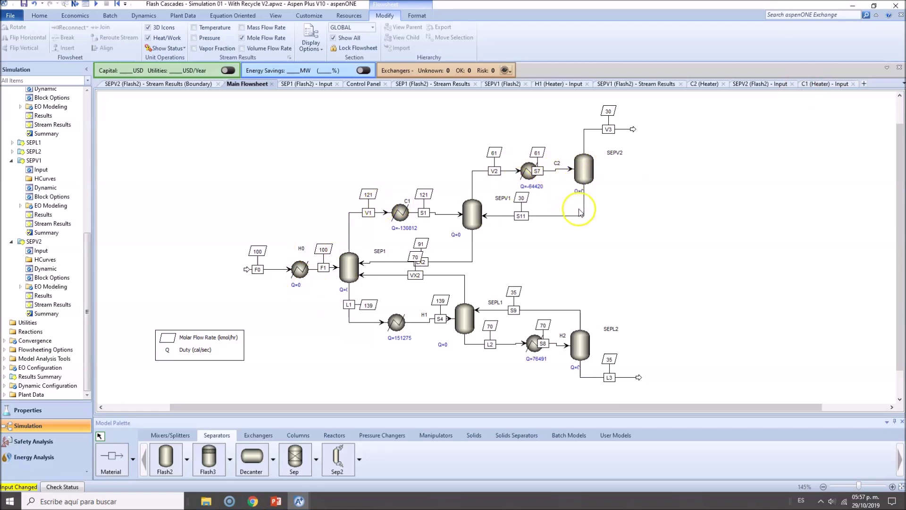
pyautogui.click(587, 177)
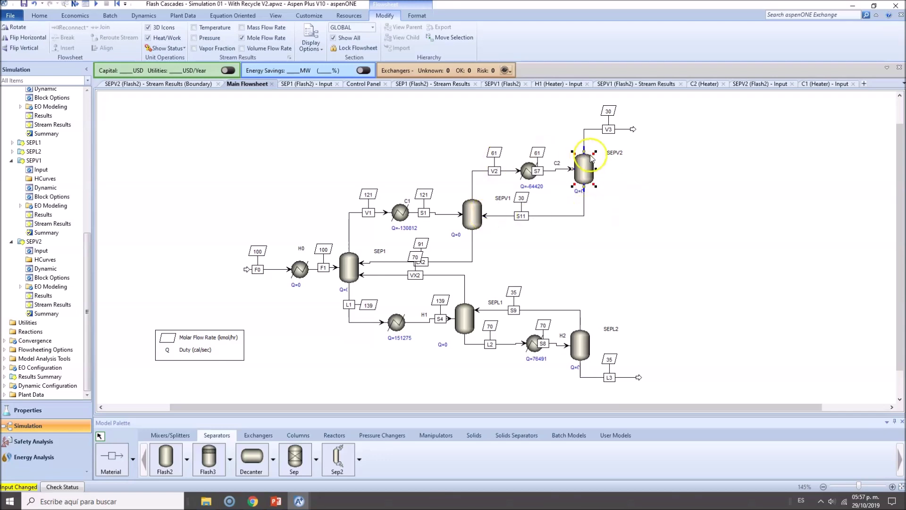
pyautogui.click(656, 233)
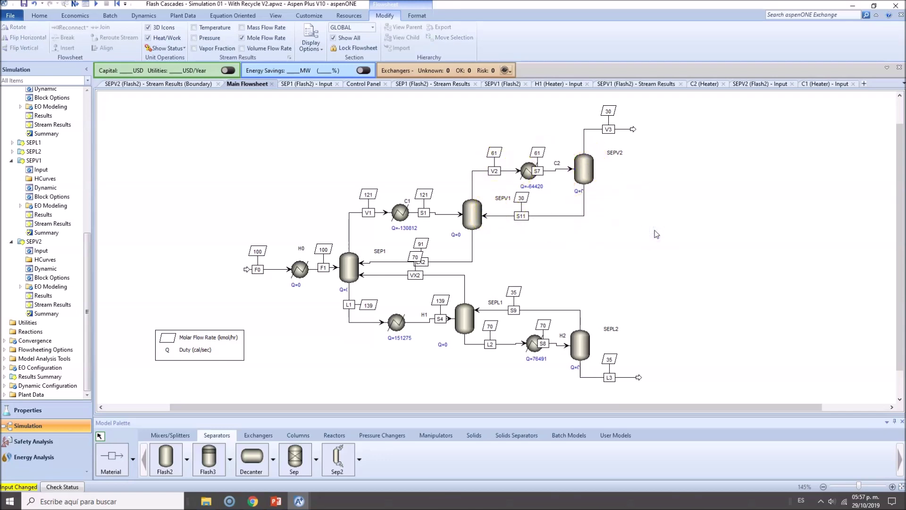